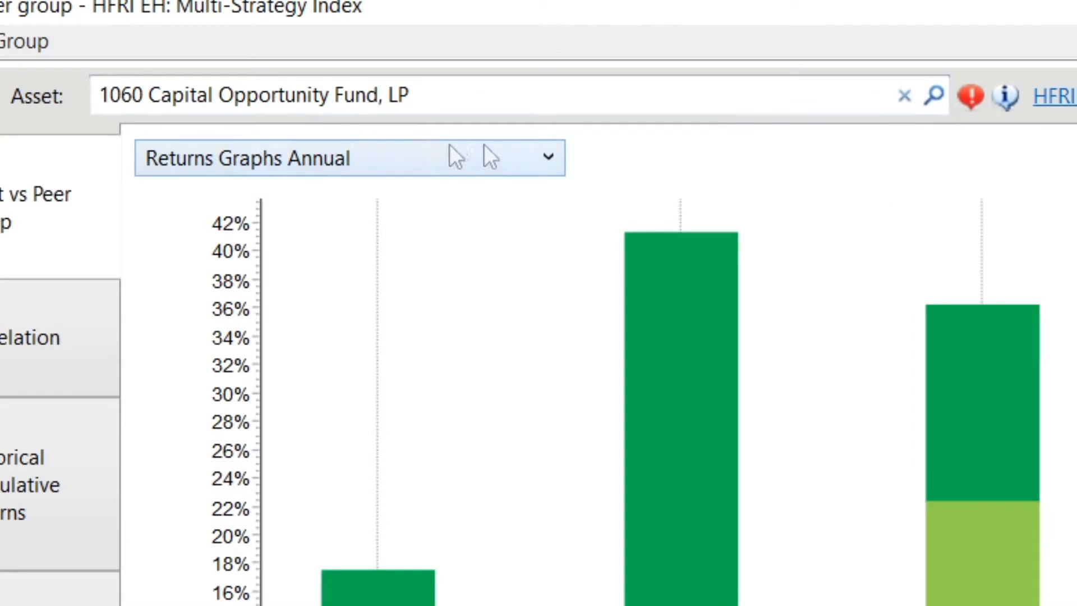
- Select 1060 Capital Opportunity Fund, LP as the asset and show the legend on the annual returns chart
left_click(932, 105)
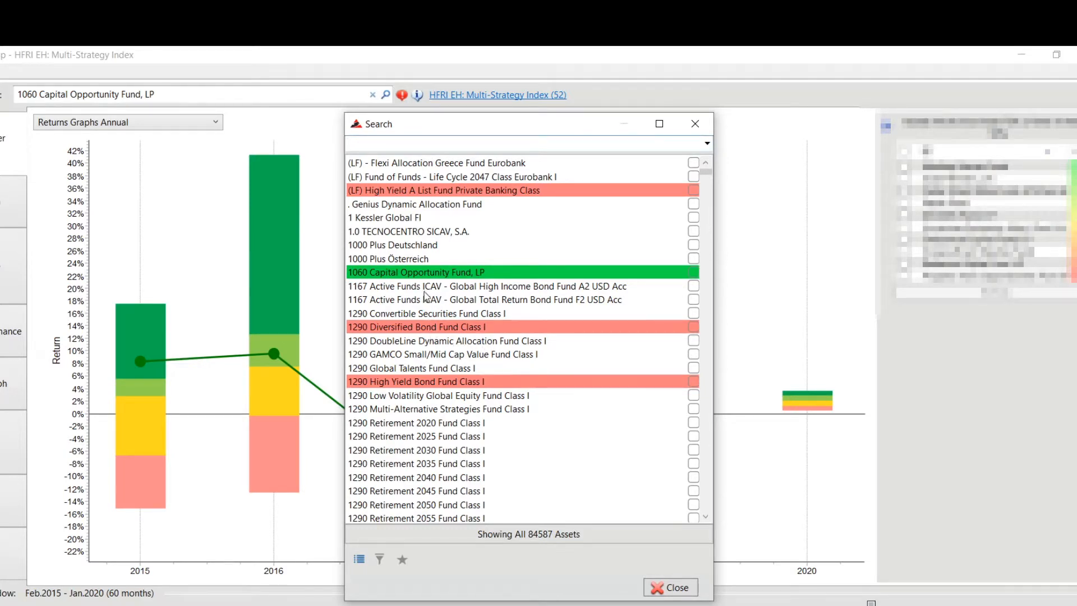
double_click(439, 274)
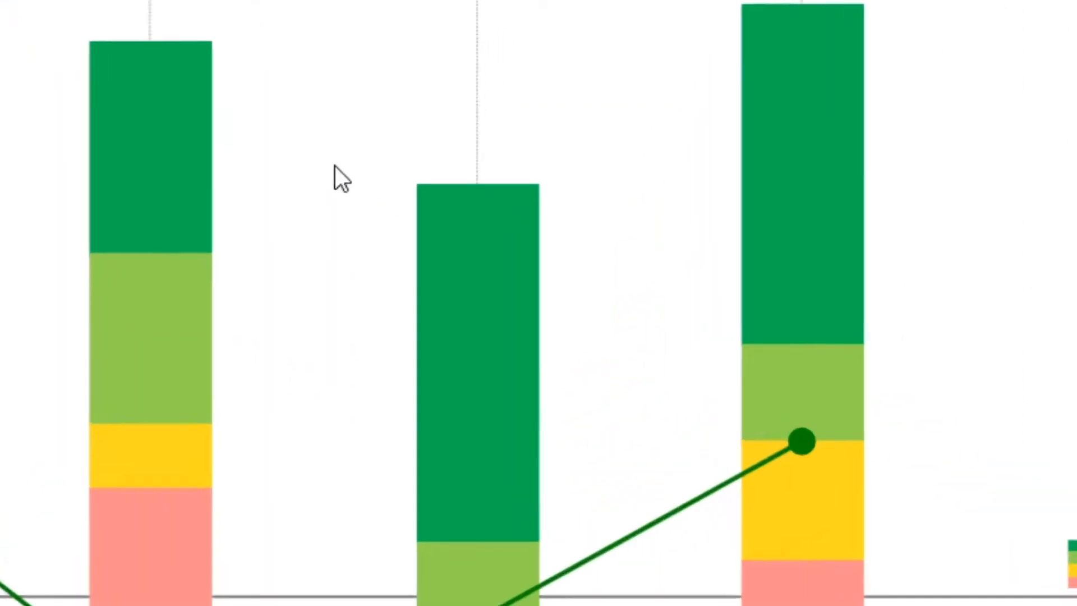
right_click(482, 244)
left_click(559, 316)
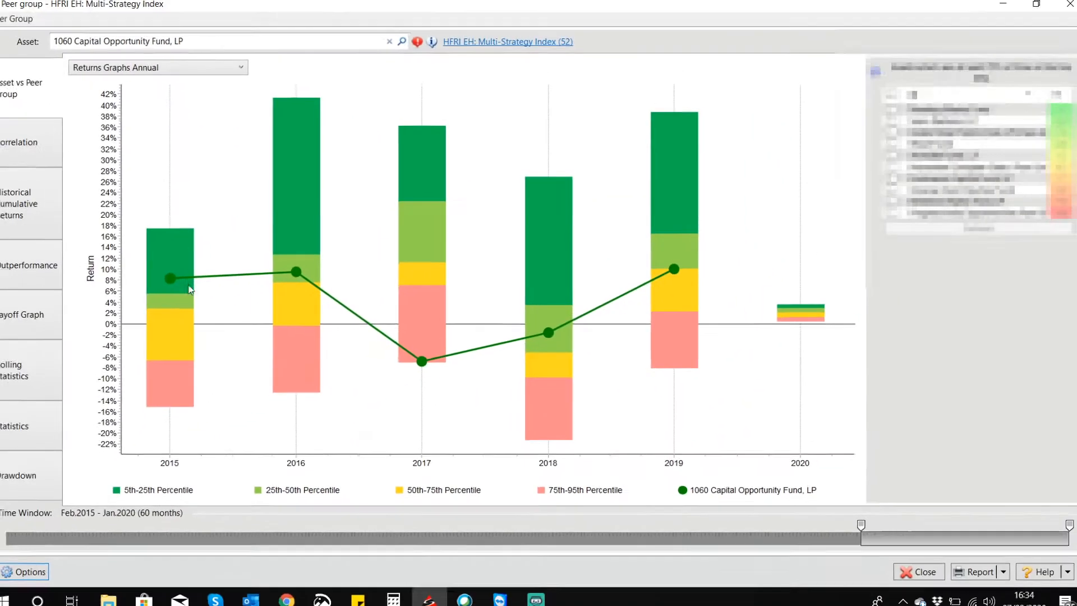
- Examine the fund's plotted annual returns and the percentile band details of the peer group, especially for 2015
mouse_move(296, 274)
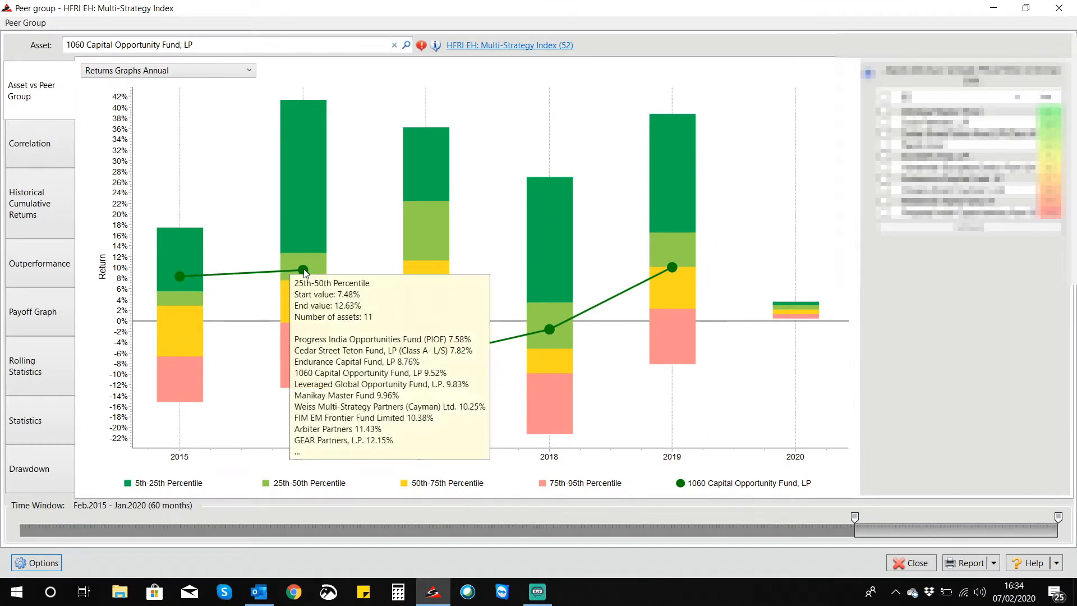
mouse_move(437, 364)
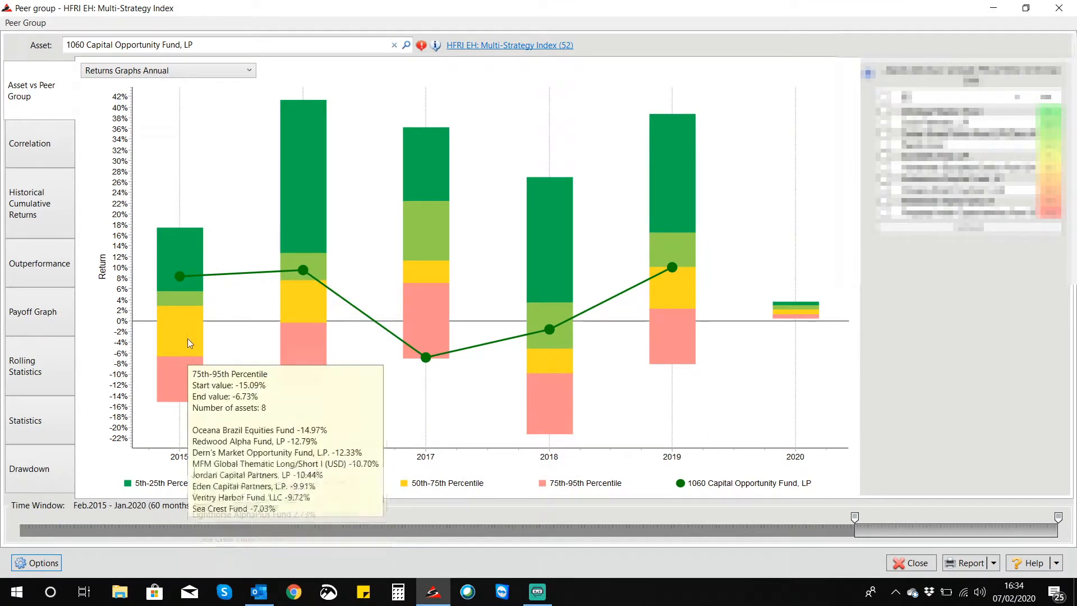
mouse_move(173, 283)
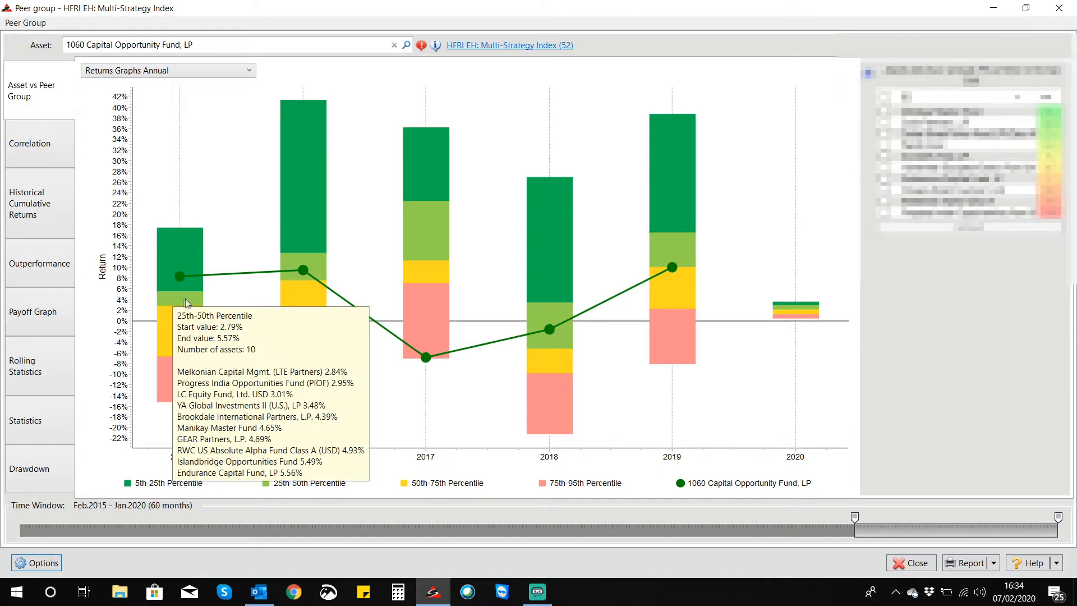
mouse_move(175, 329)
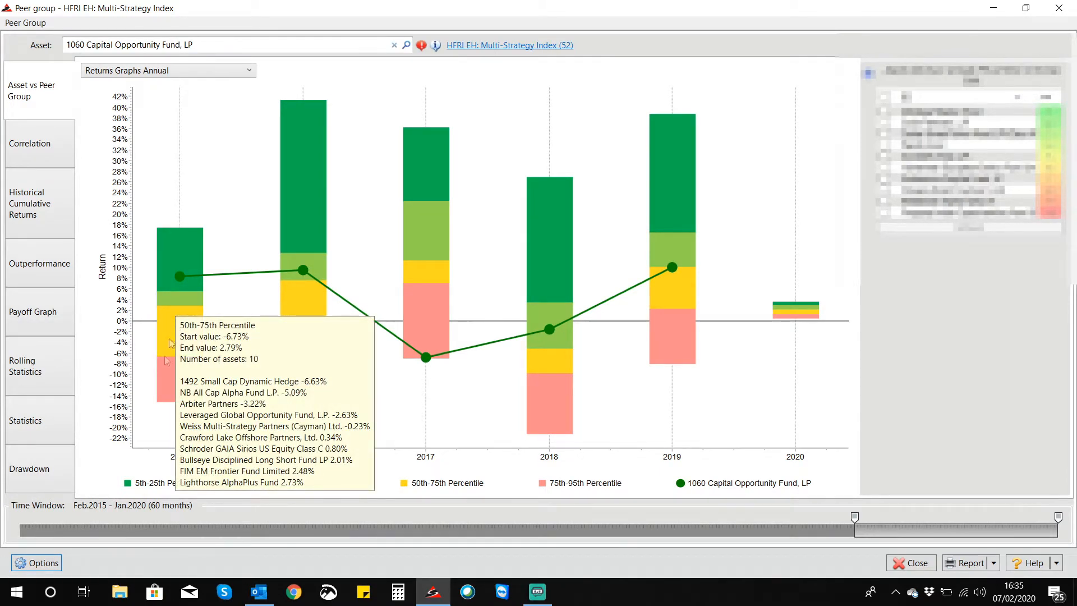
mouse_move(182, 379)
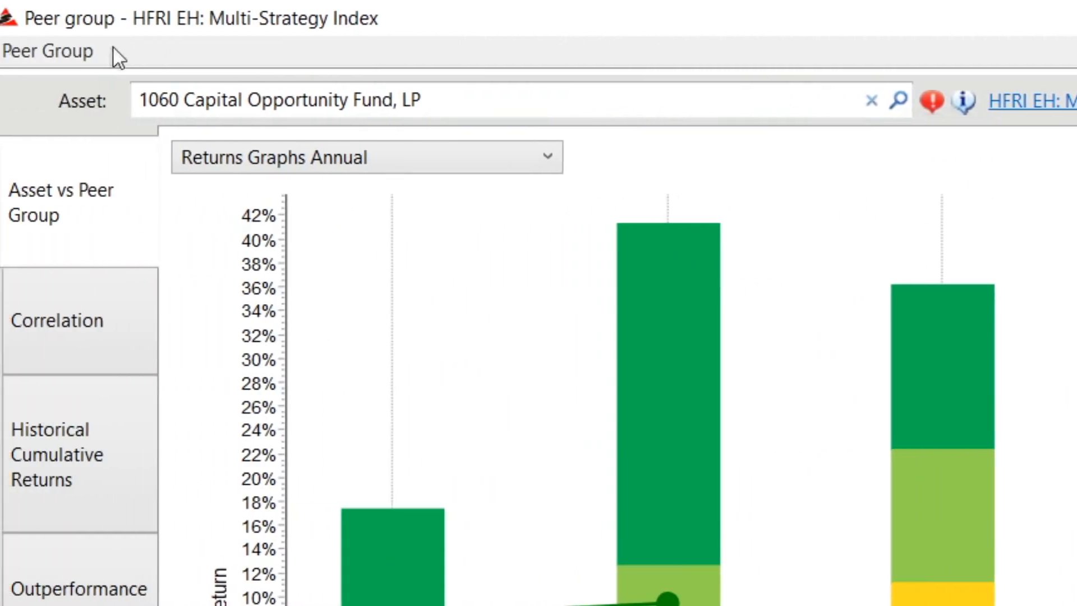
- View the list of saved peer groups without opening one
left_click(69, 50)
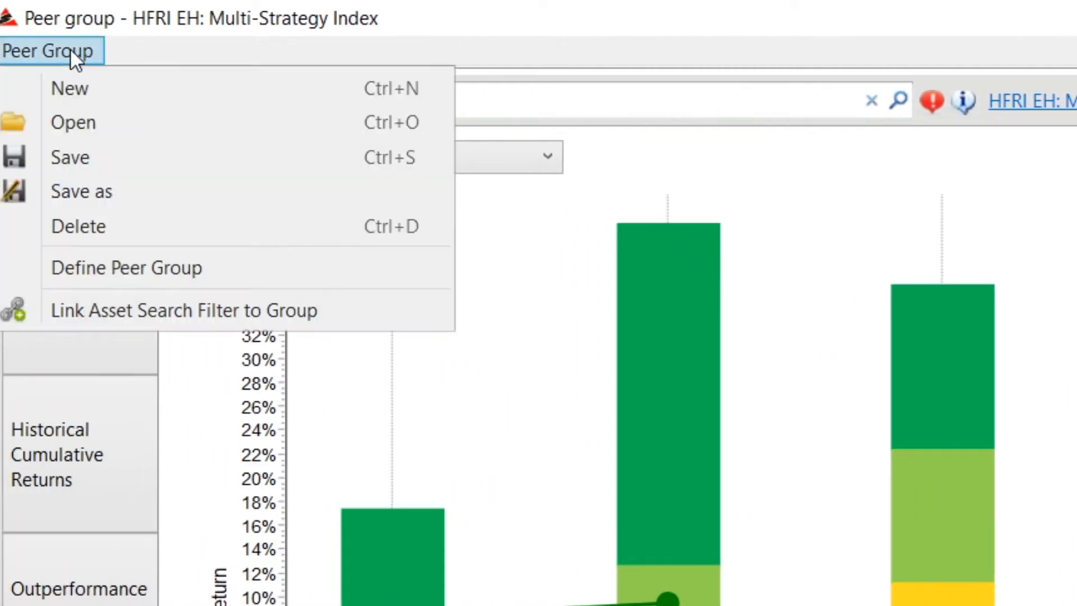
left_click(136, 130)
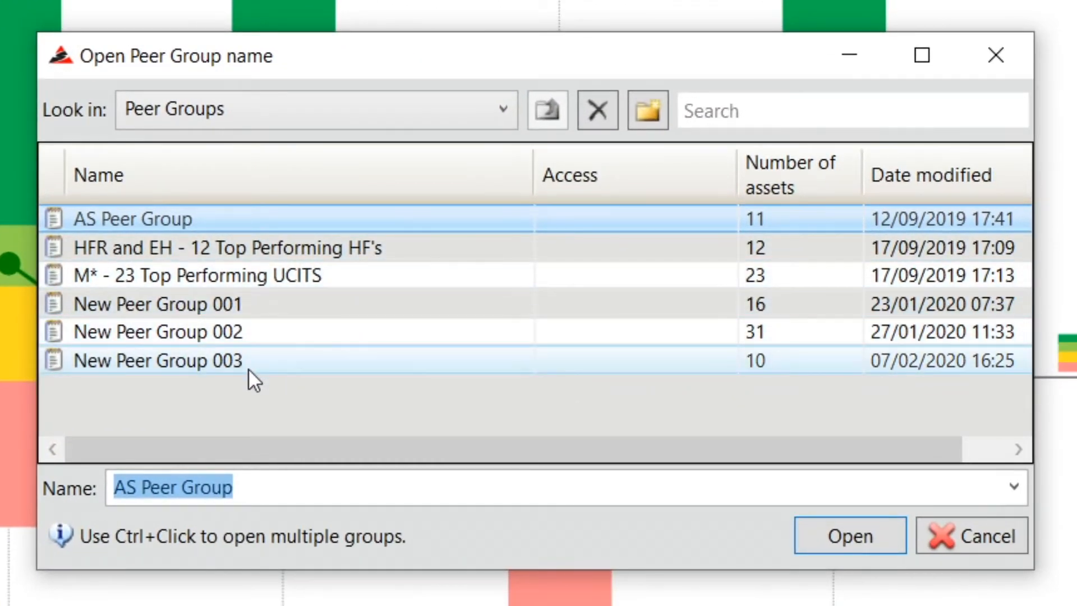
left_click(993, 536)
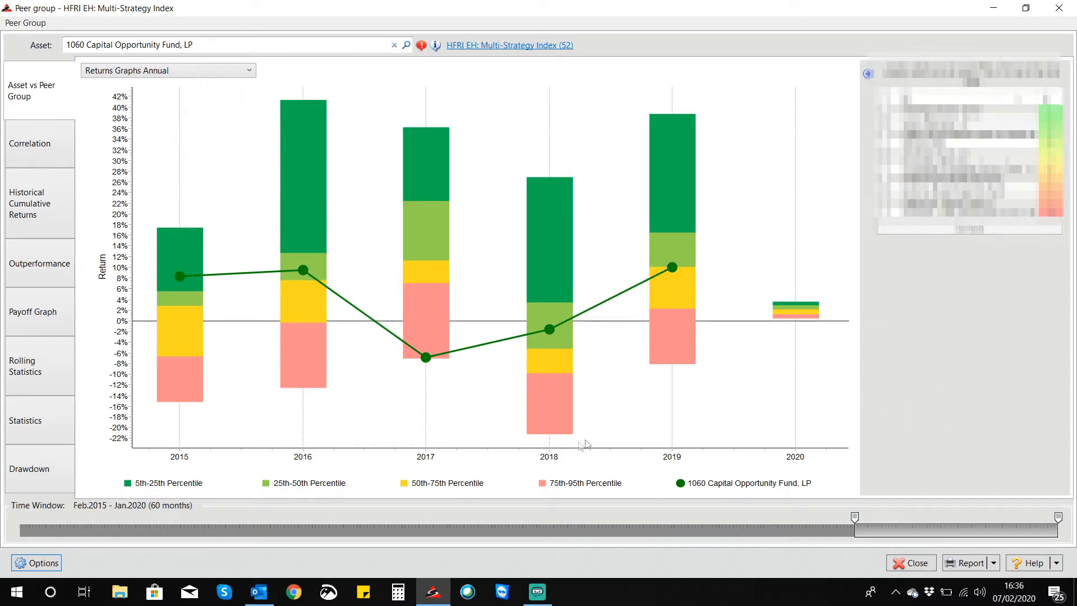
- Overlay Manikay Master Fund and Sosin Partners, L.P. on the annual returns chart, and remove Manikay Master Fund
mouse_move(672, 267)
left_click(885, 108)
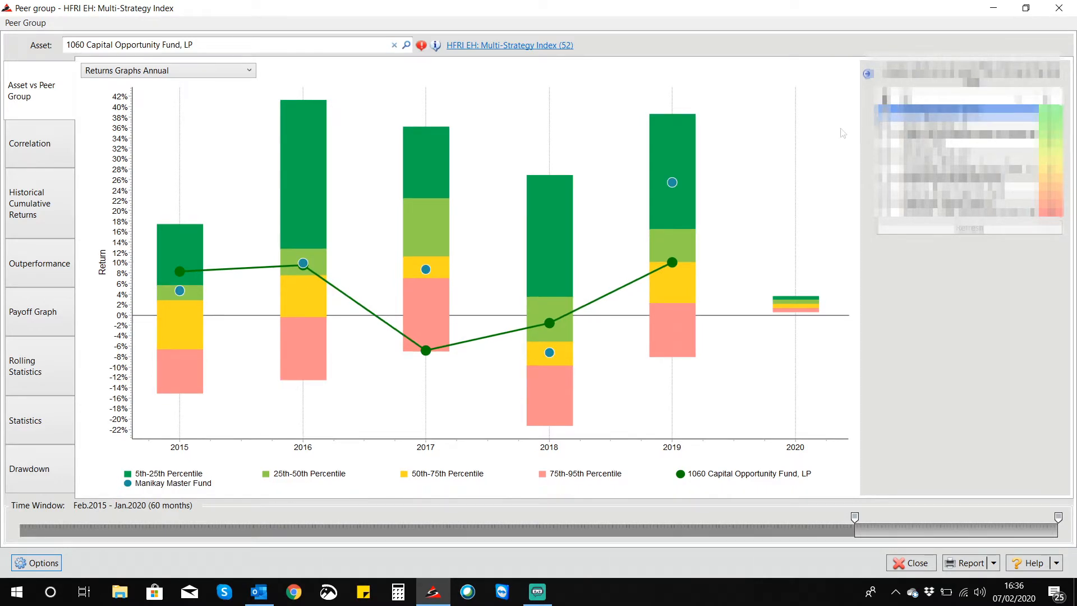
mouse_move(672, 185)
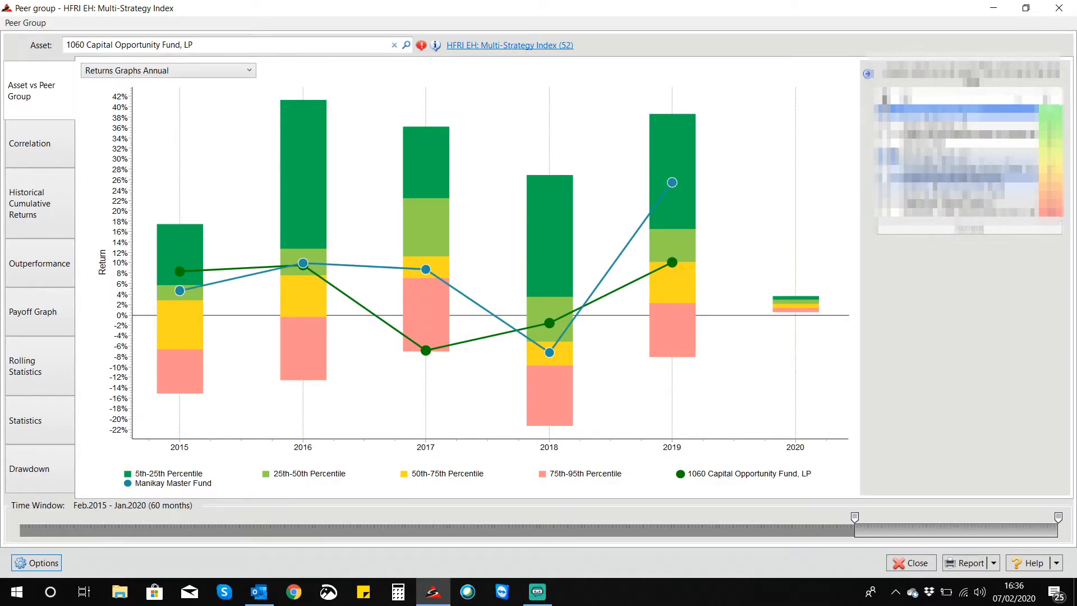
left_click(885, 122)
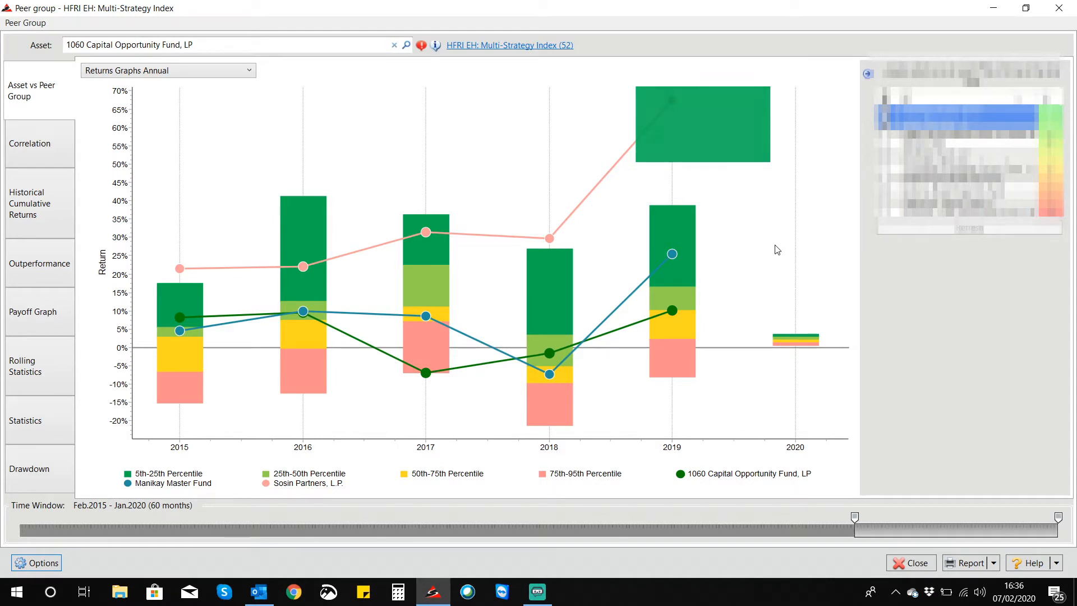
left_click(884, 111)
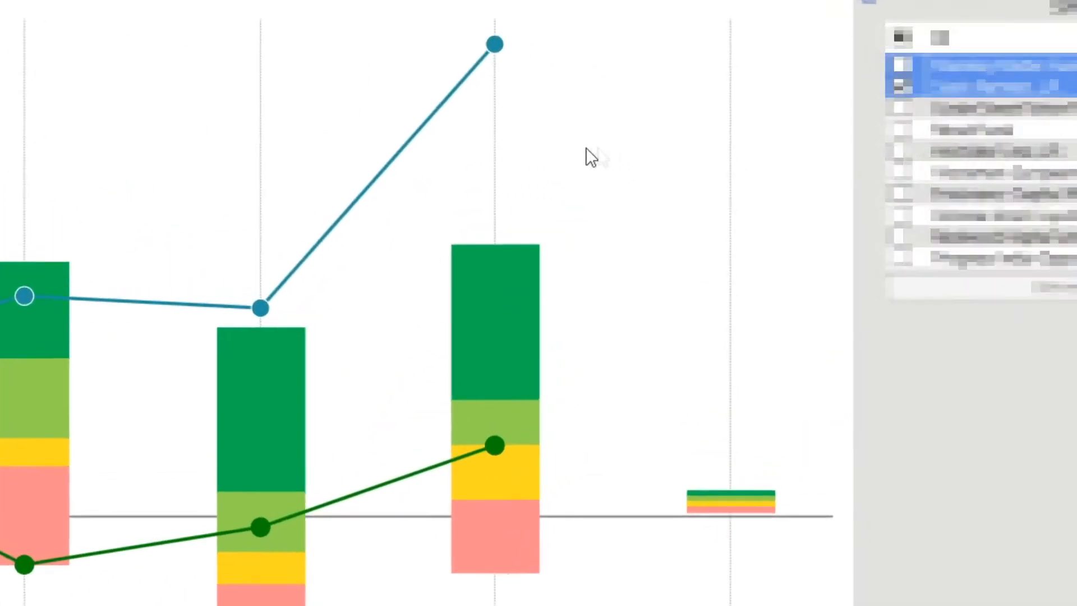
- Copy the annual returns chart's data and view the available report types without generating a report
right_click(534, 152)
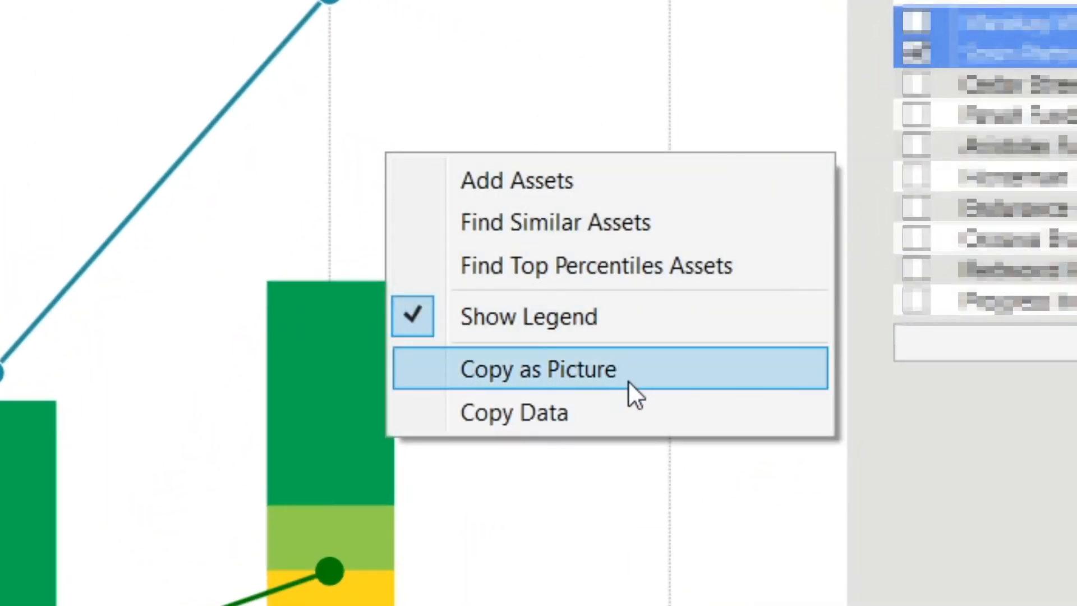
left_click(634, 420)
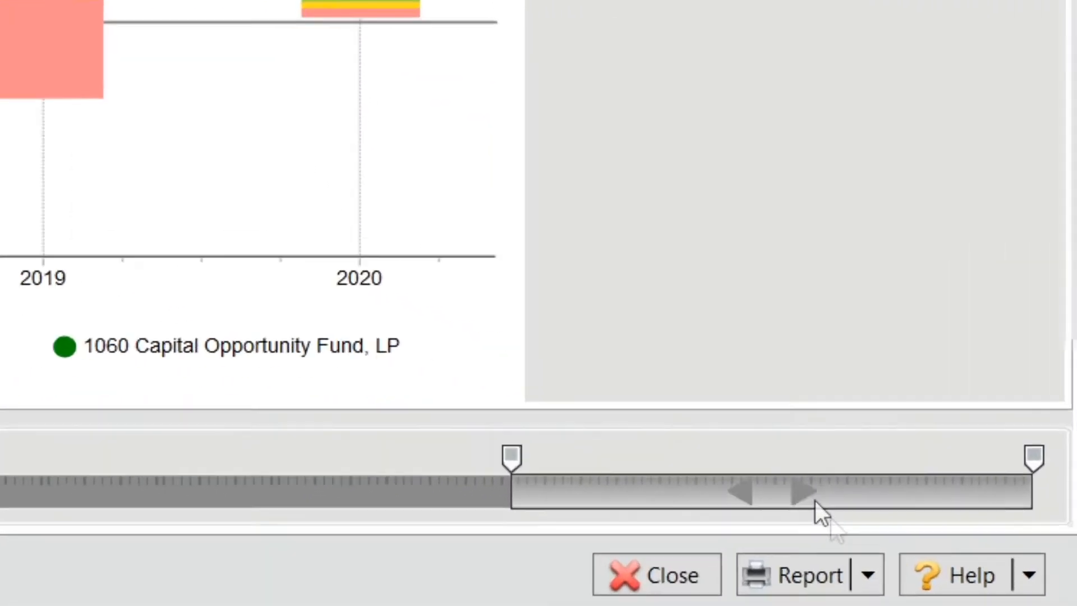
left_click(851, 586)
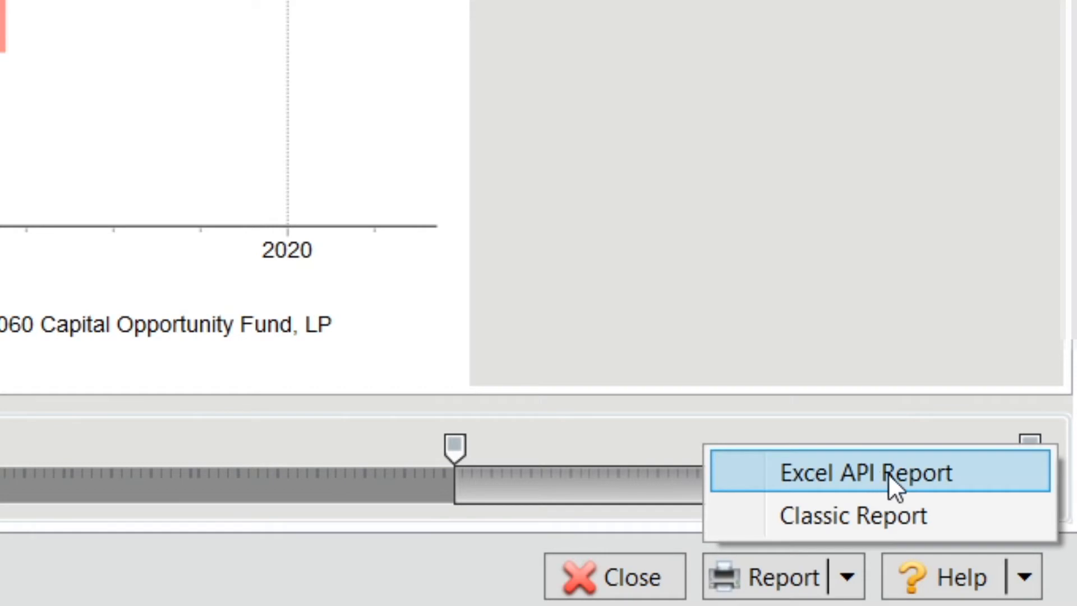
left_click(784, 41)
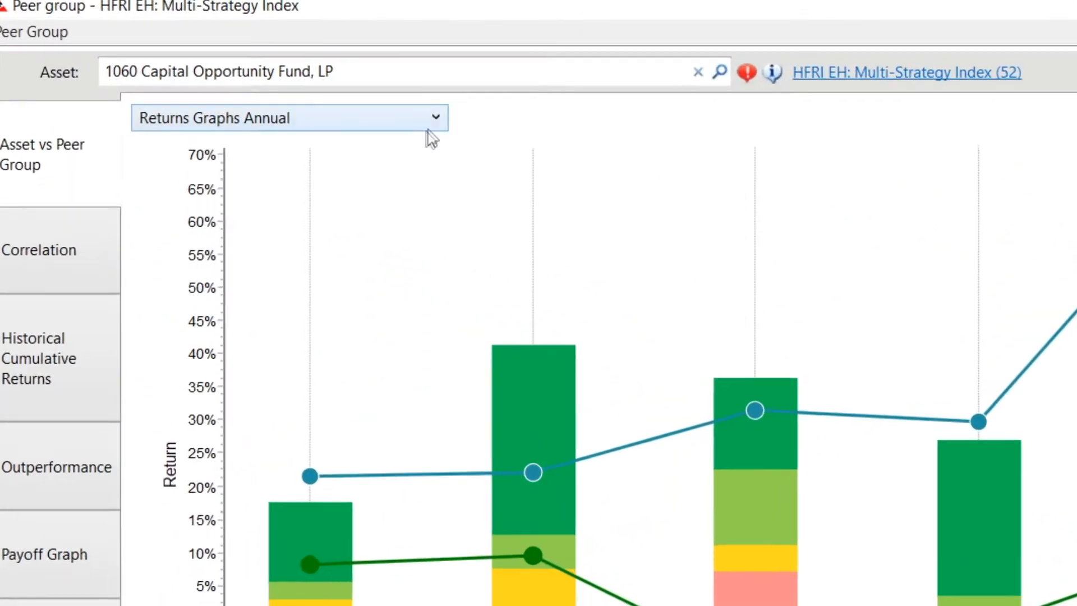
- Switch the peer group comparison from the annual returns graph to the annual returns table
left_click(249, 71)
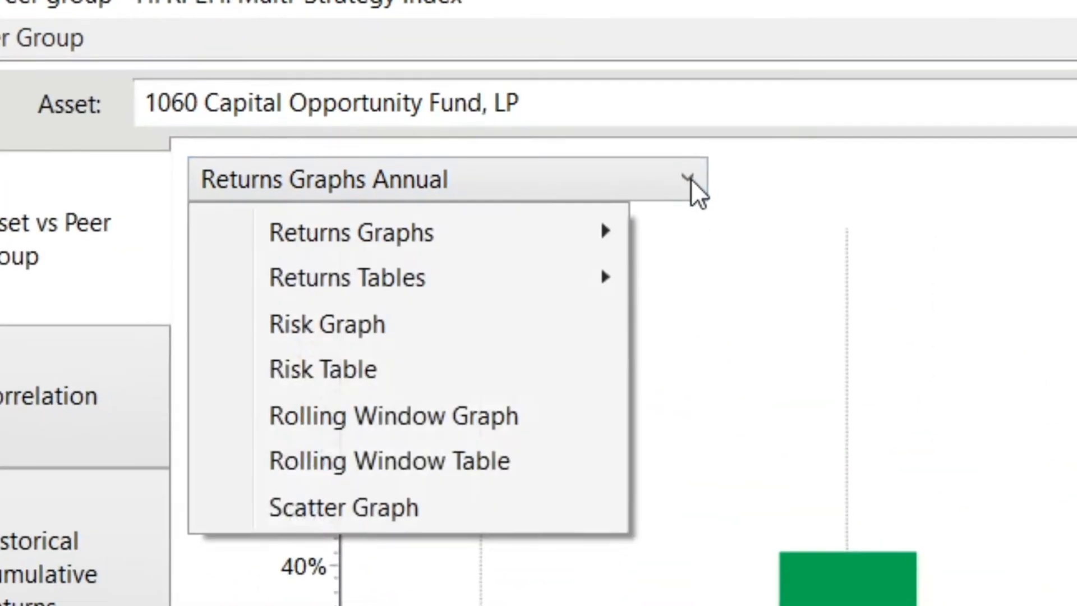
mouse_move(611, 233)
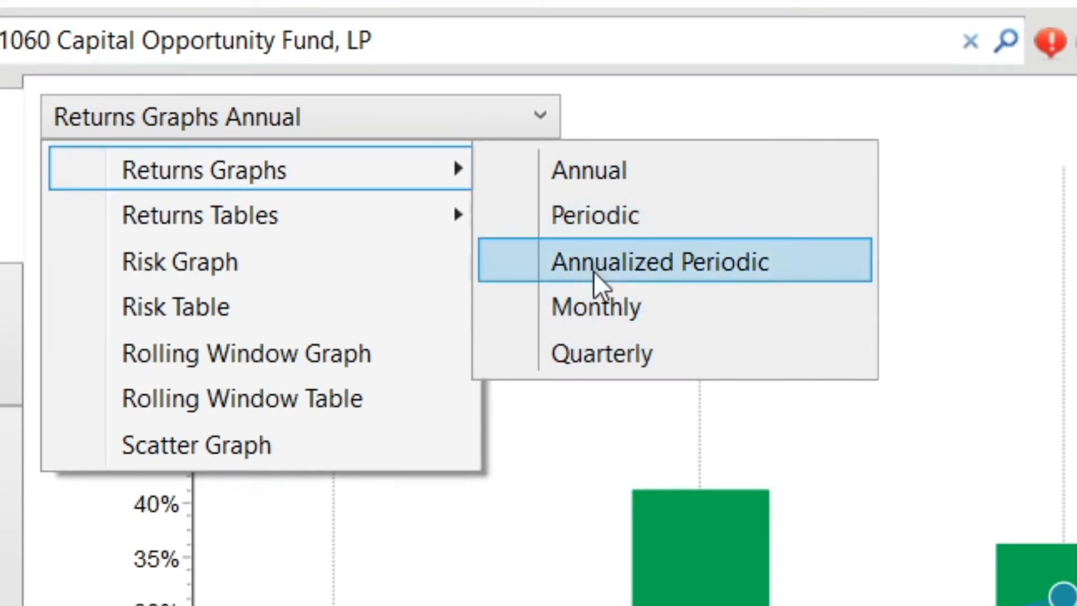
mouse_move(444, 230)
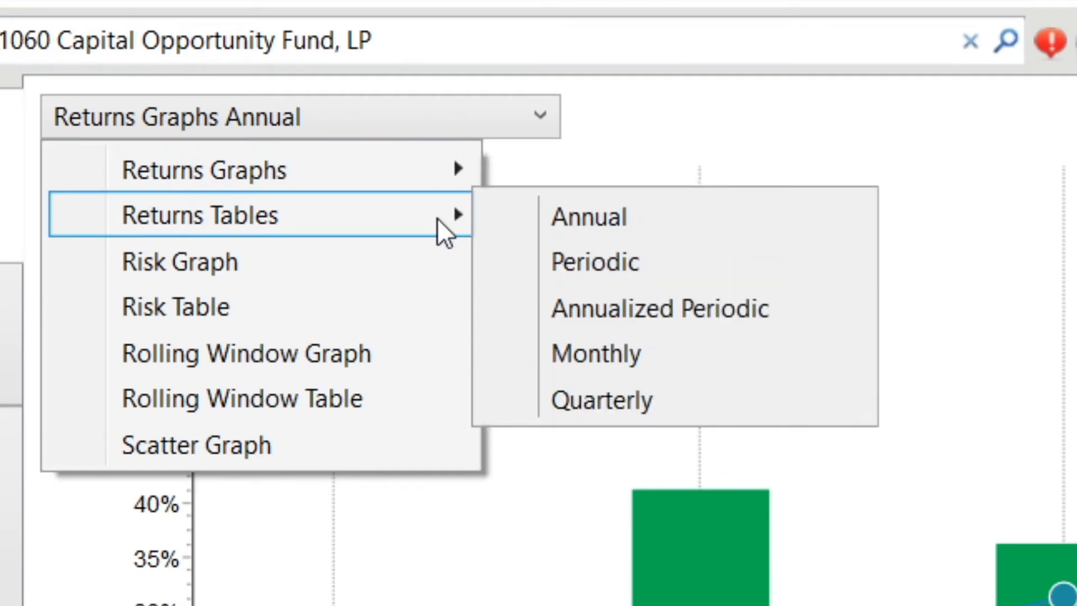
left_click(627, 234)
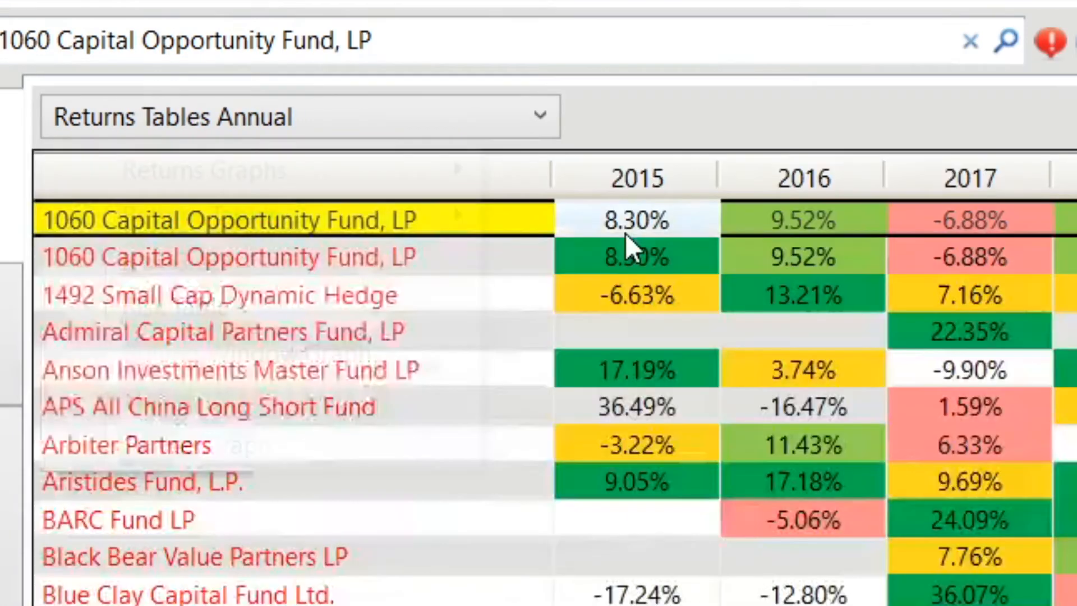
- Switch the peer group comparison to the Risk Graph and examine the Fund AUM percentiles
left_click(530, 122)
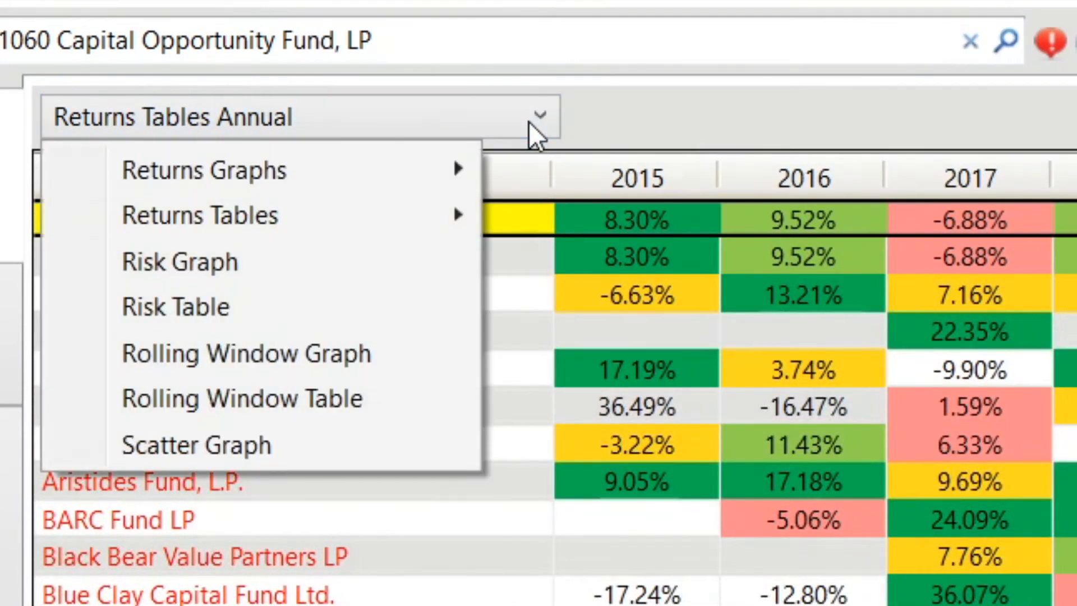
left_click(403, 251)
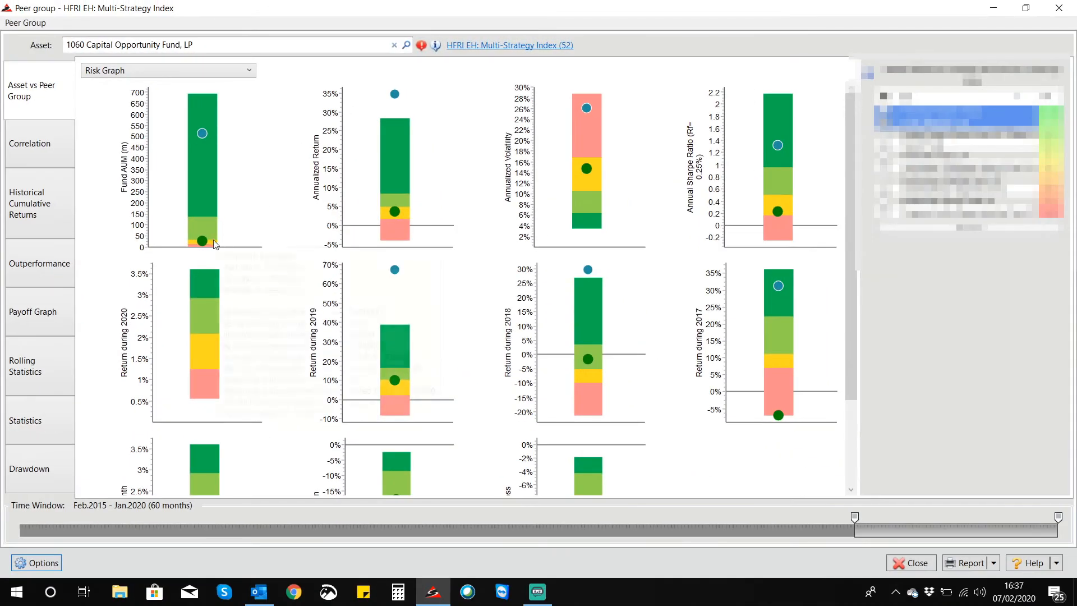
mouse_move(239, 164)
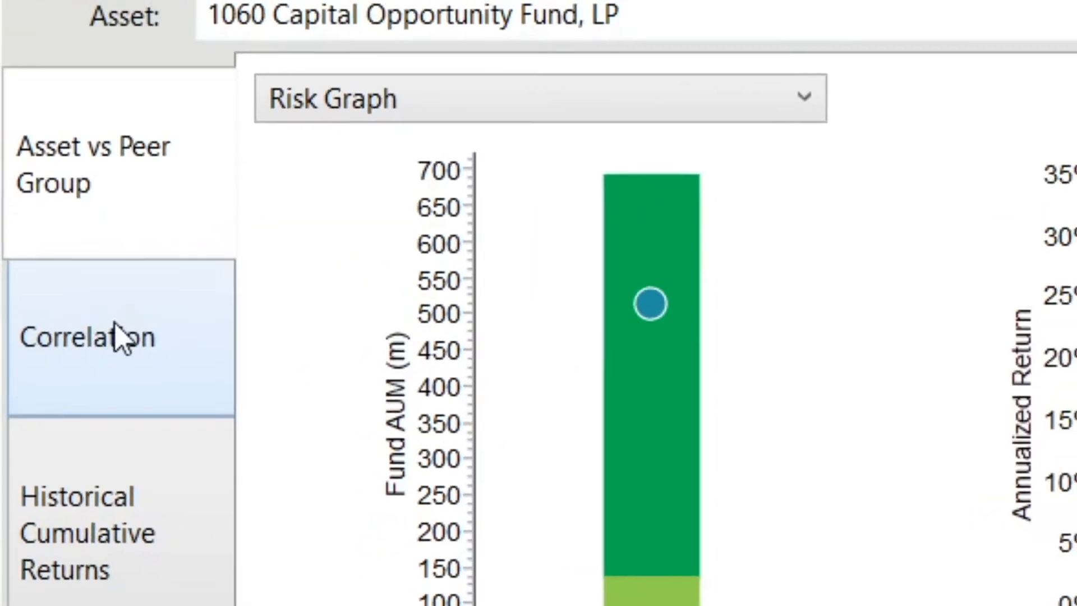
- Display the Correlation matrix for the peer group and sort its assets
left_click(38, 143)
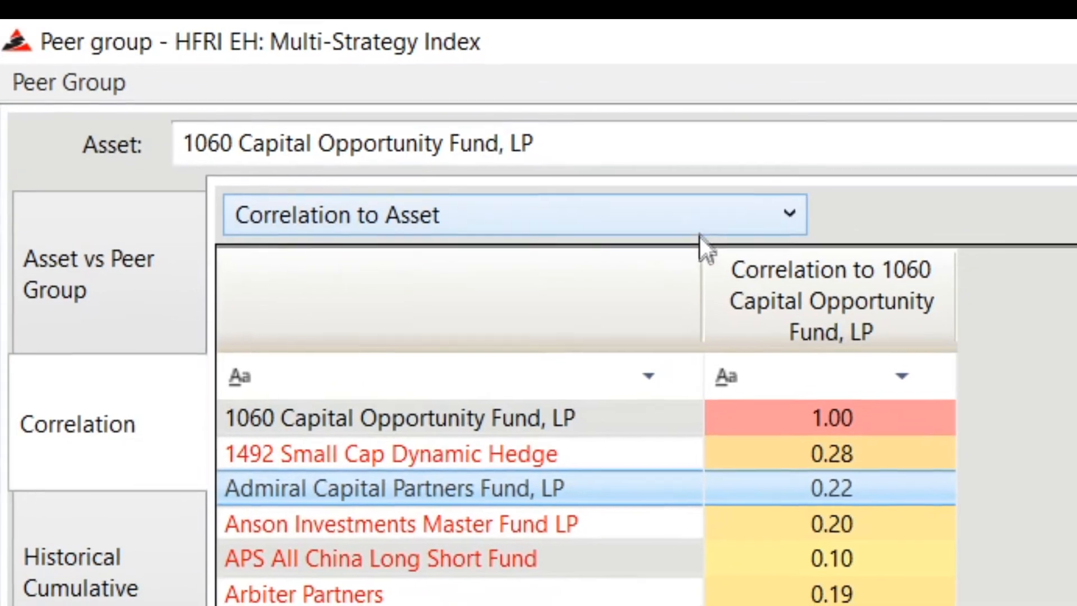
left_click(695, 224)
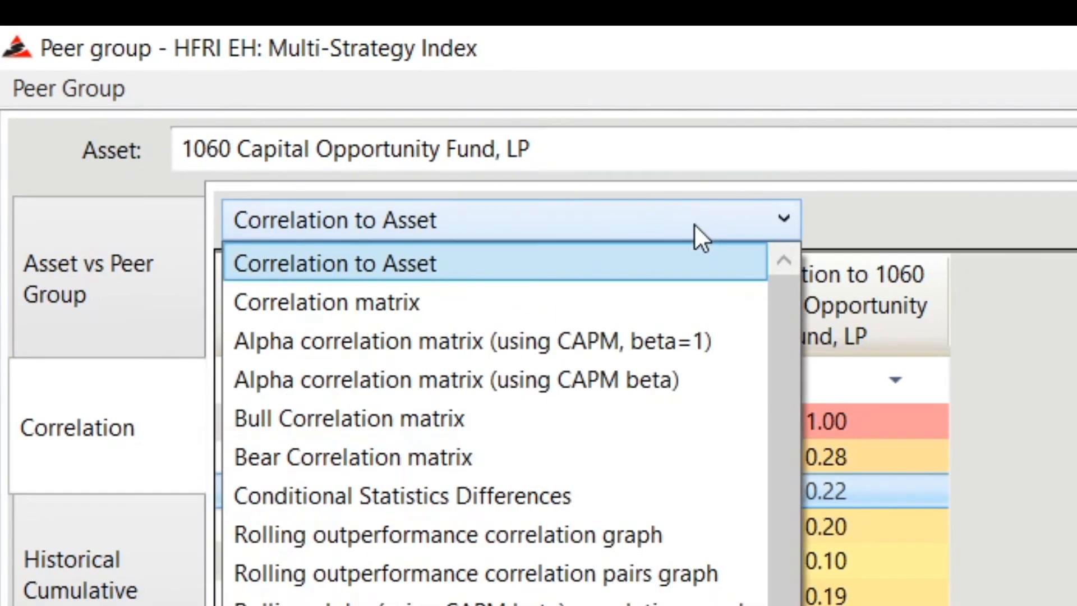
left_click(585, 310)
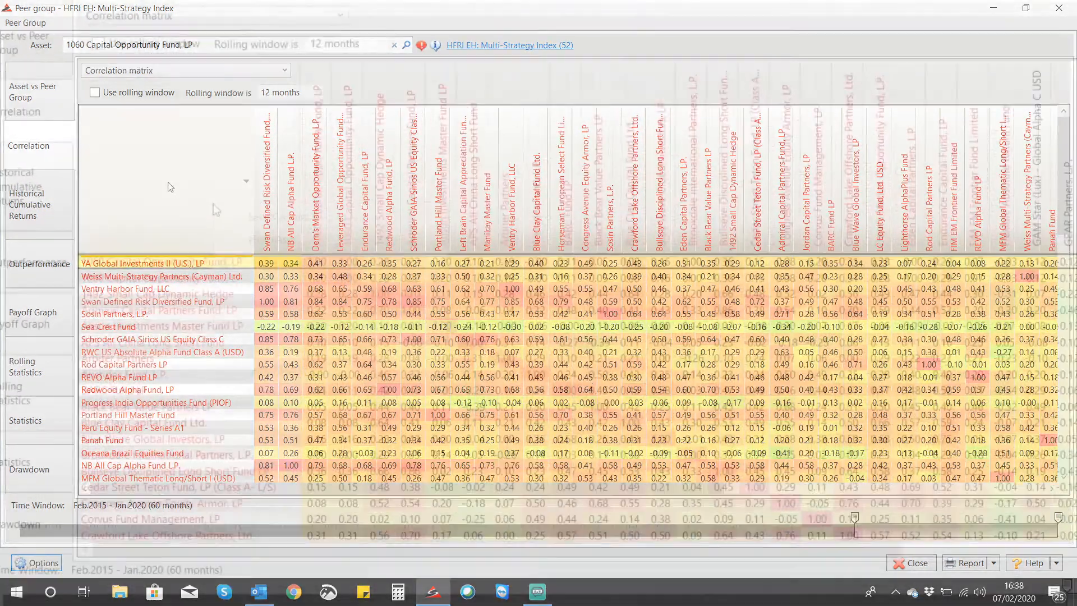
right_click(186, 218)
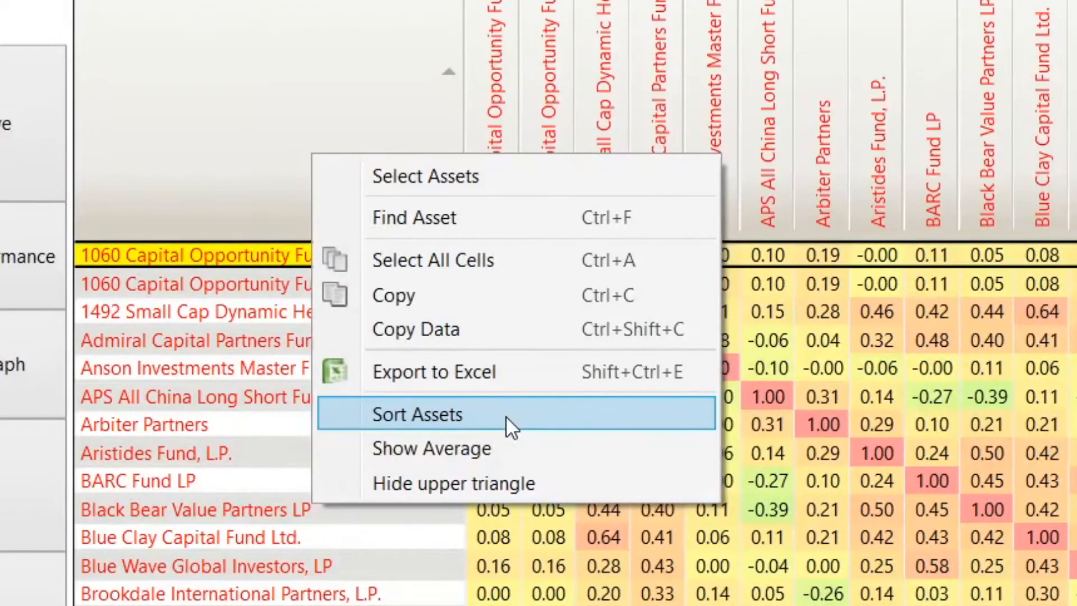
left_click(506, 416)
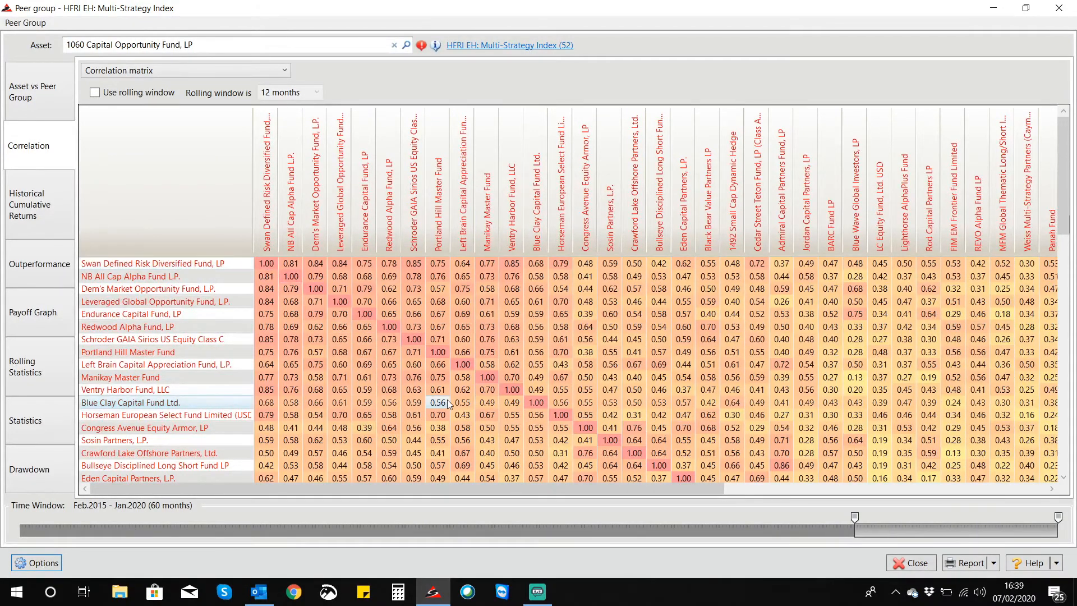
- Examine the remaining rows and columns of the sorted correlation matrix and open the asset's rolling statistics
scroll(447, 402, "down", 2)
scroll(447, 401, "down", 3)
left_click_drag(615, 491, 934, 493)
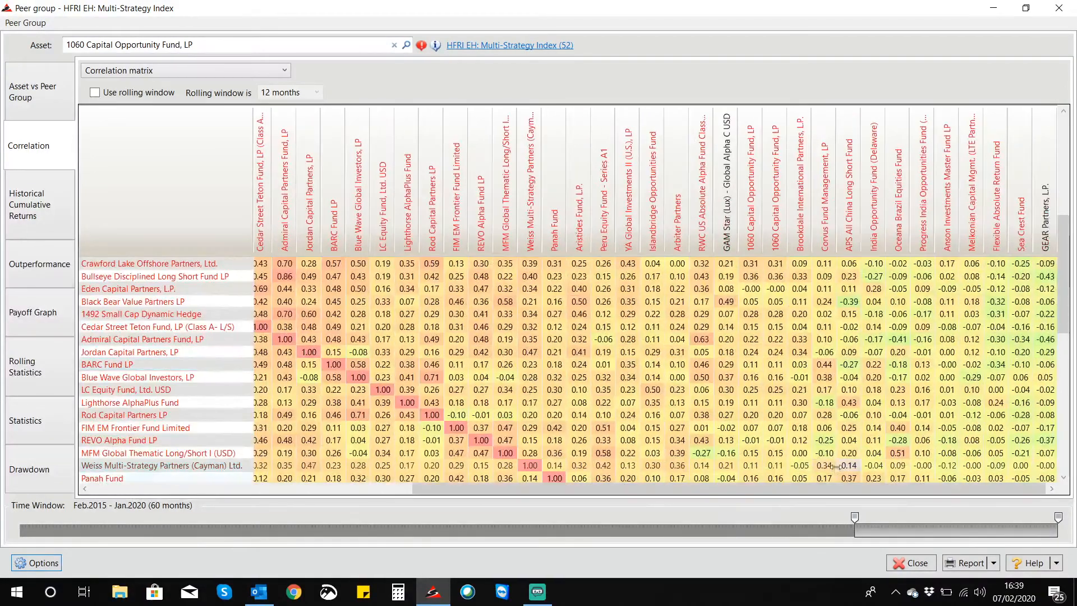
scroll(794, 427, "down", 4)
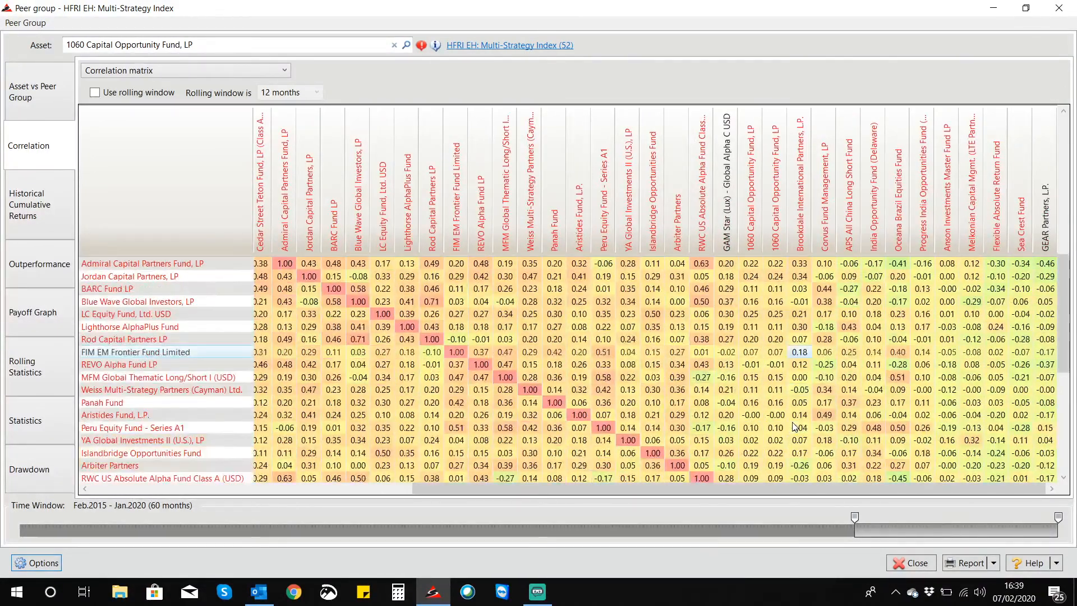
scroll(794, 427, "down", 1)
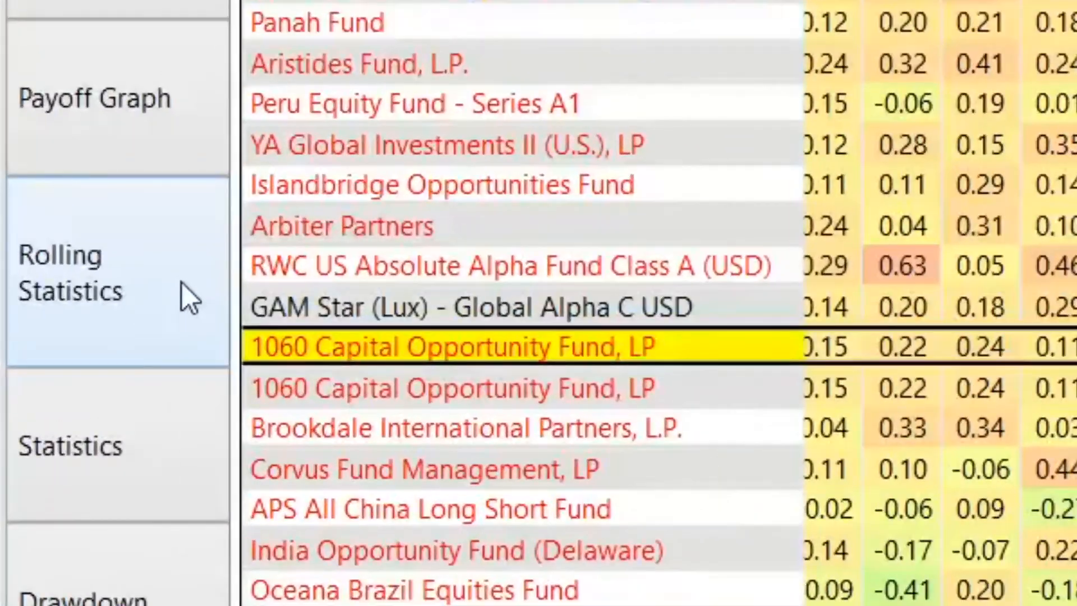
left_click(181, 282)
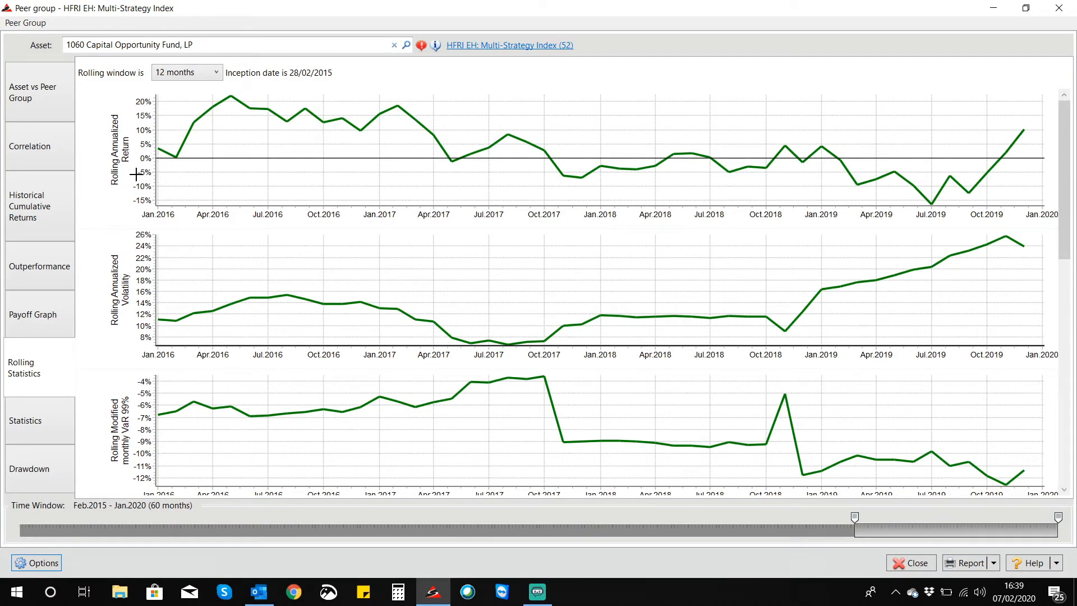
- Add the 1492 Small Cap Dynamic Hedge series to the rolling statistics charts of 1060 Capital Opportunity Fund, LP
scroll(135, 175, "down", 5)
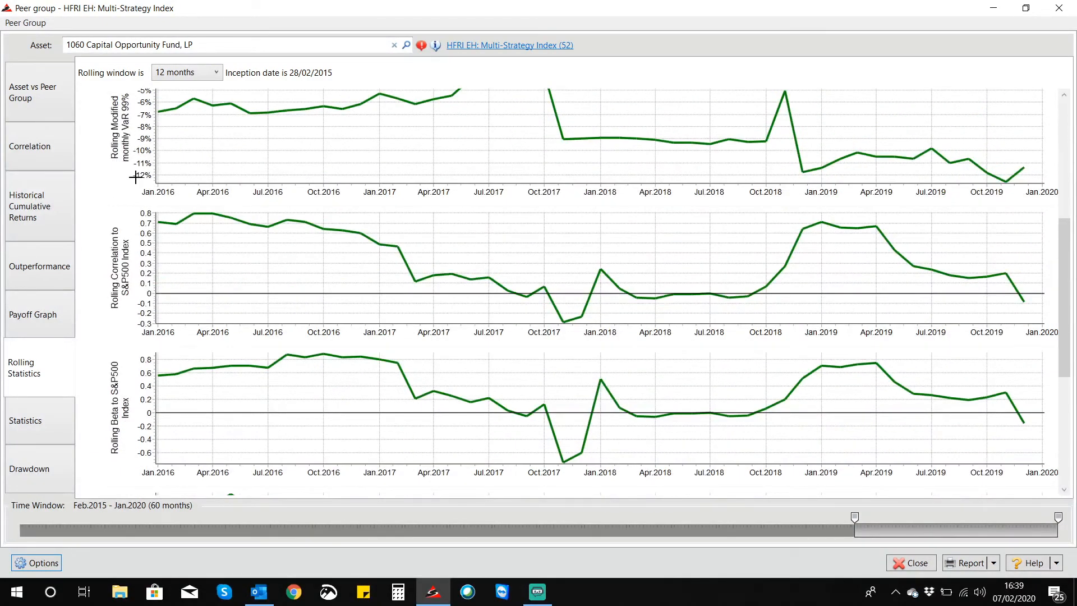
scroll(135, 177, "down", 4)
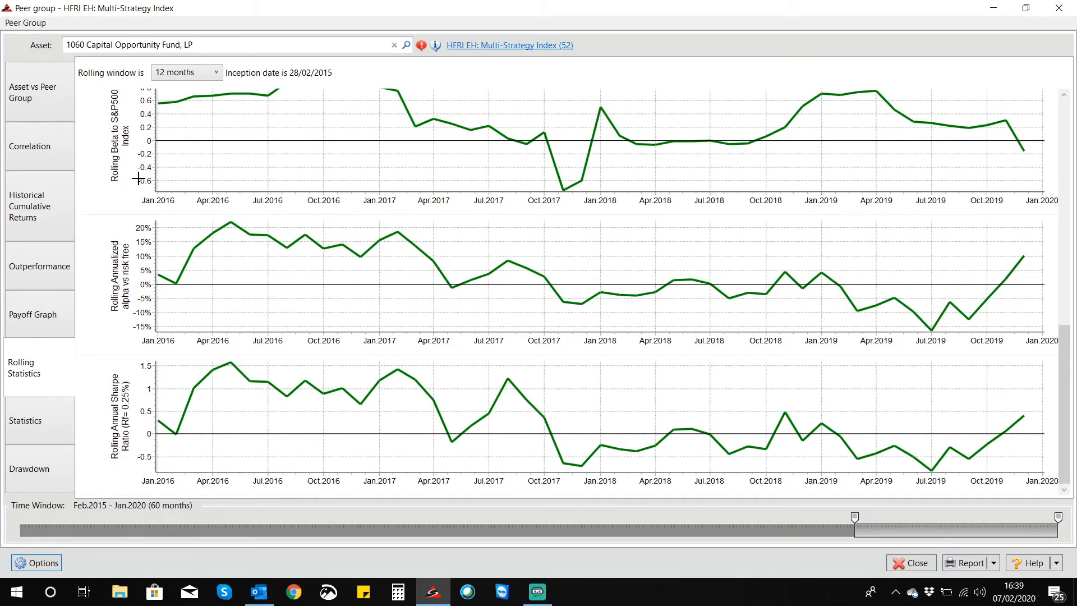
scroll(128, 209, "up", 9)
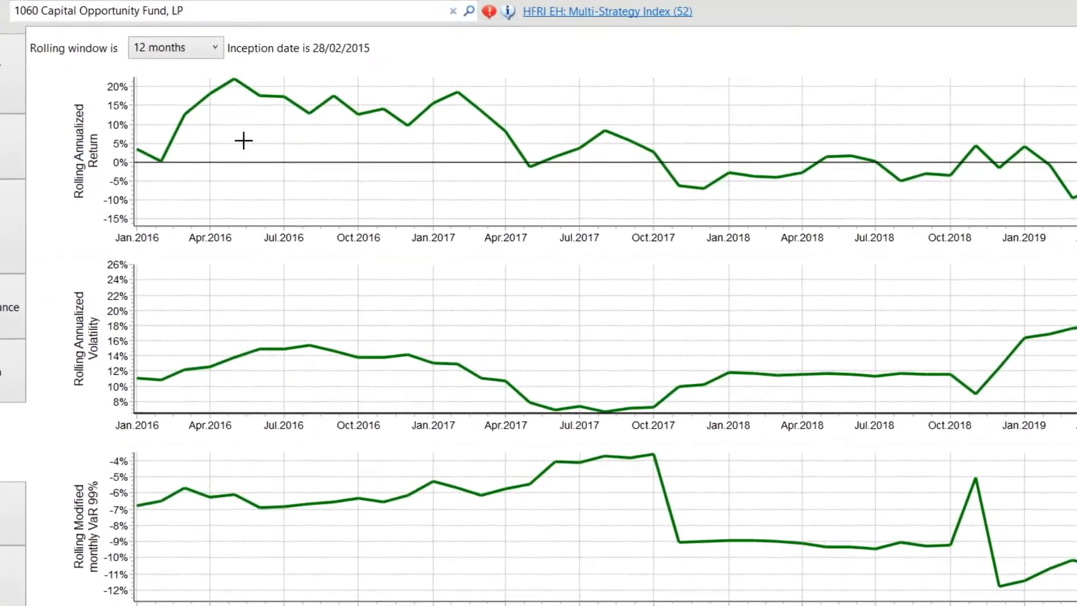
right_click(238, 141)
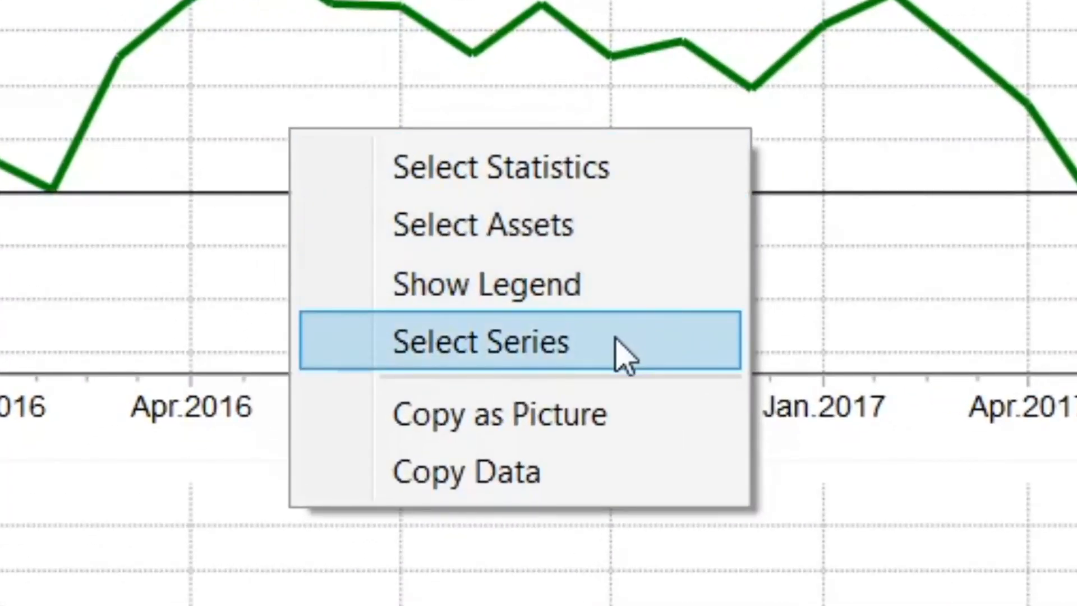
left_click(469, 267)
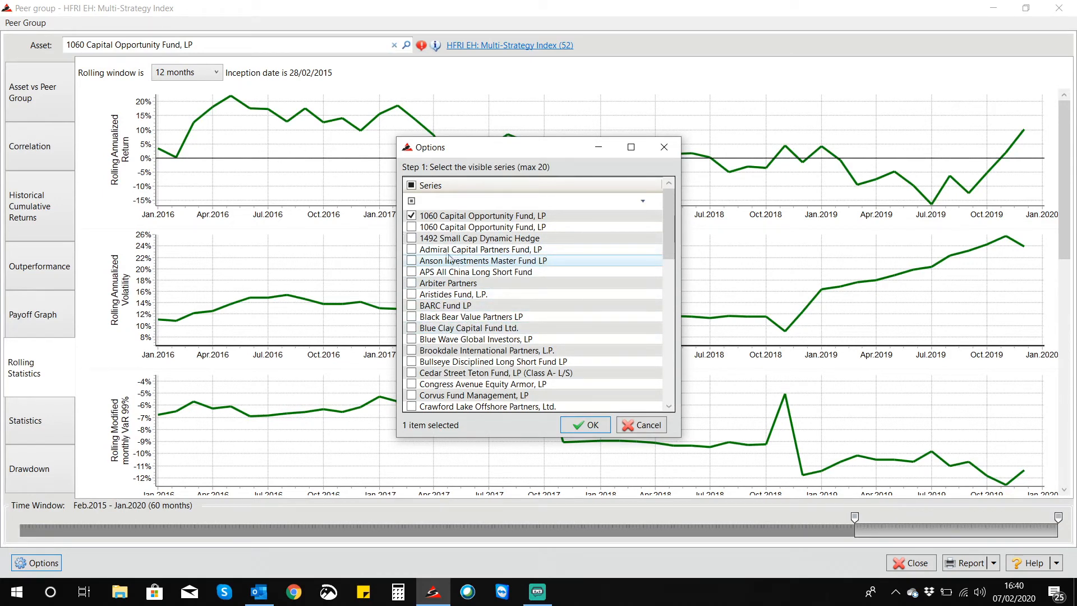
left_click(413, 240)
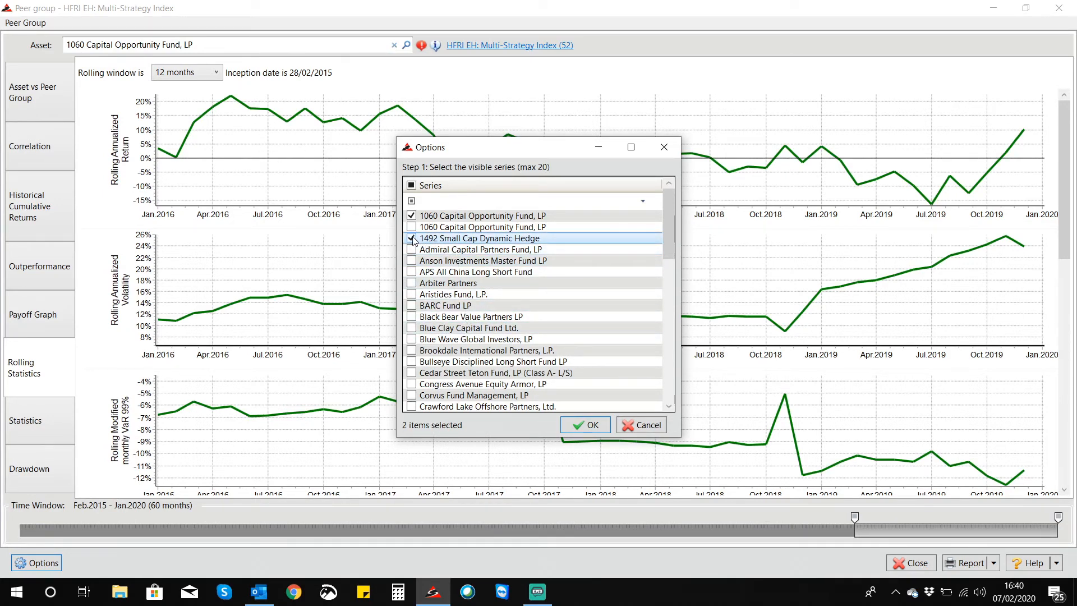
left_click(583, 425)
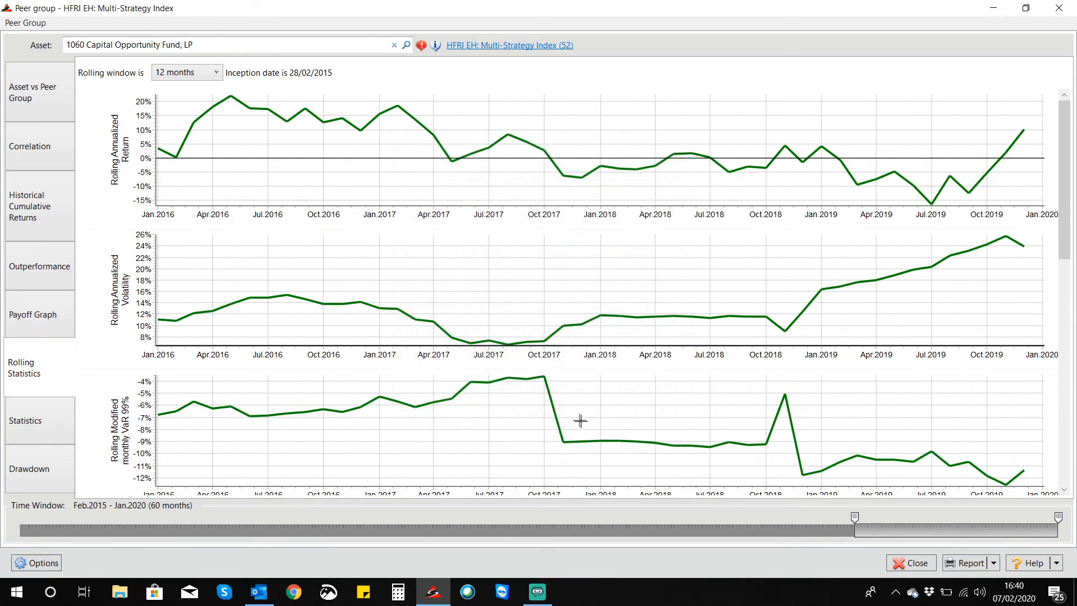
- Add the Admiral Capital Partners Fund, LP and Anson Investments Master Fund LP series to the rolling statistics charts
mouse_move(322, 160)
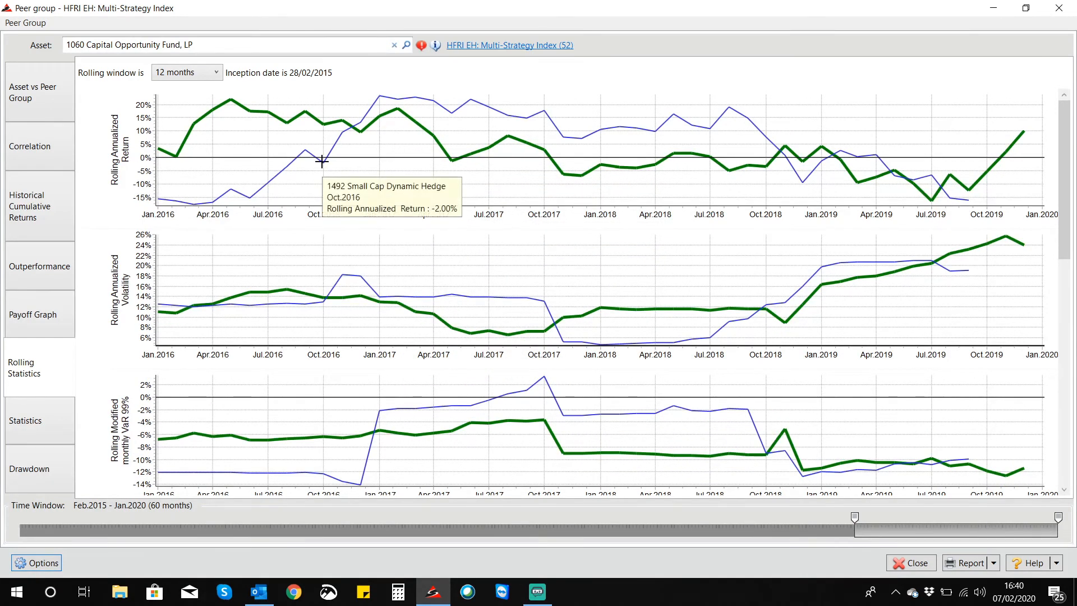
mouse_move(323, 123)
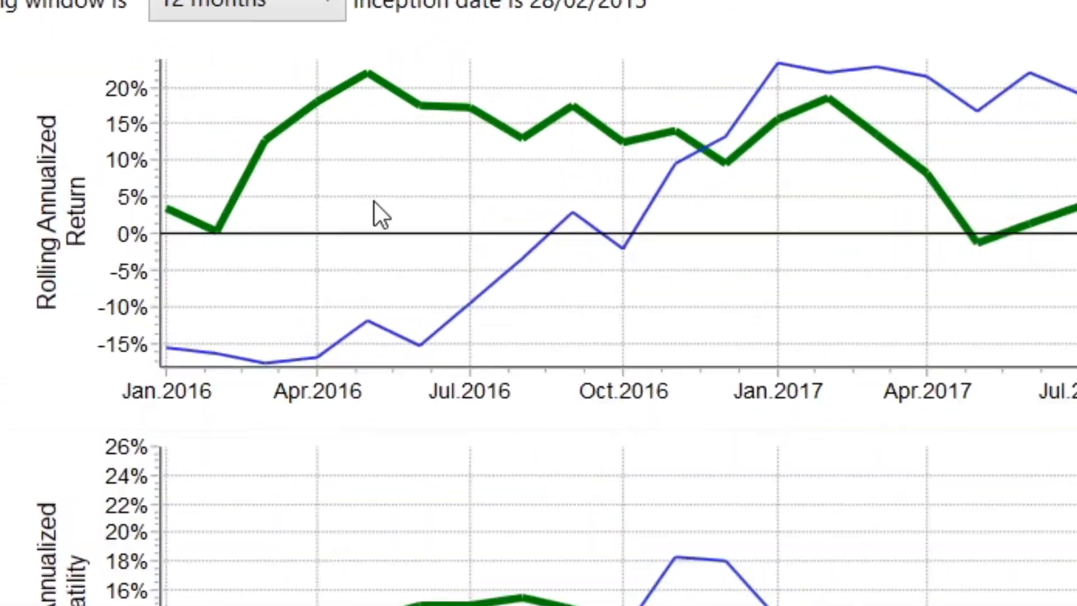
right_click(233, 147)
left_click(631, 370)
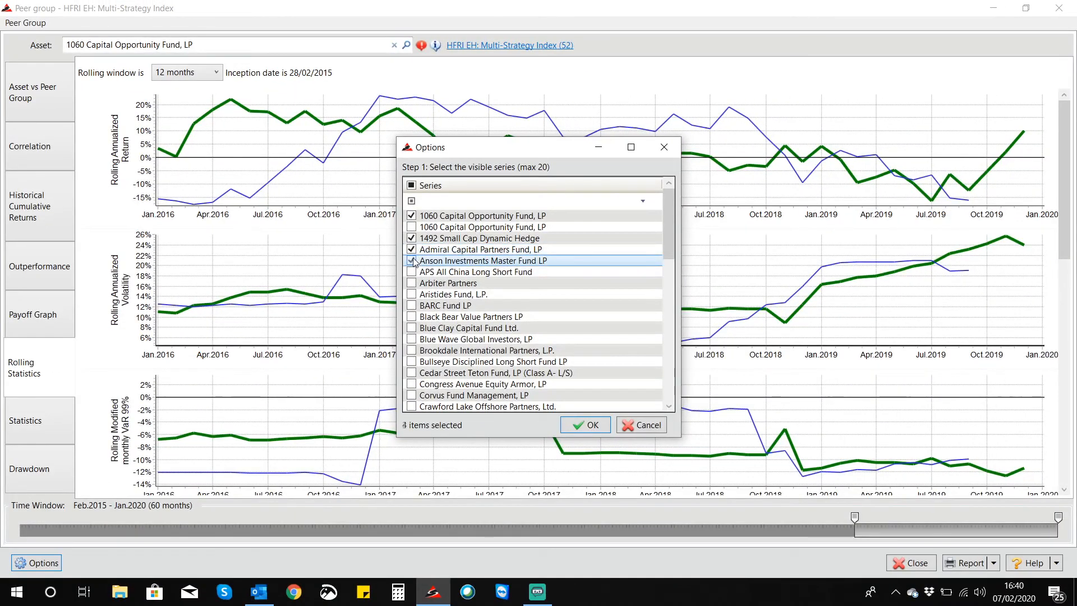
left_click(583, 424)
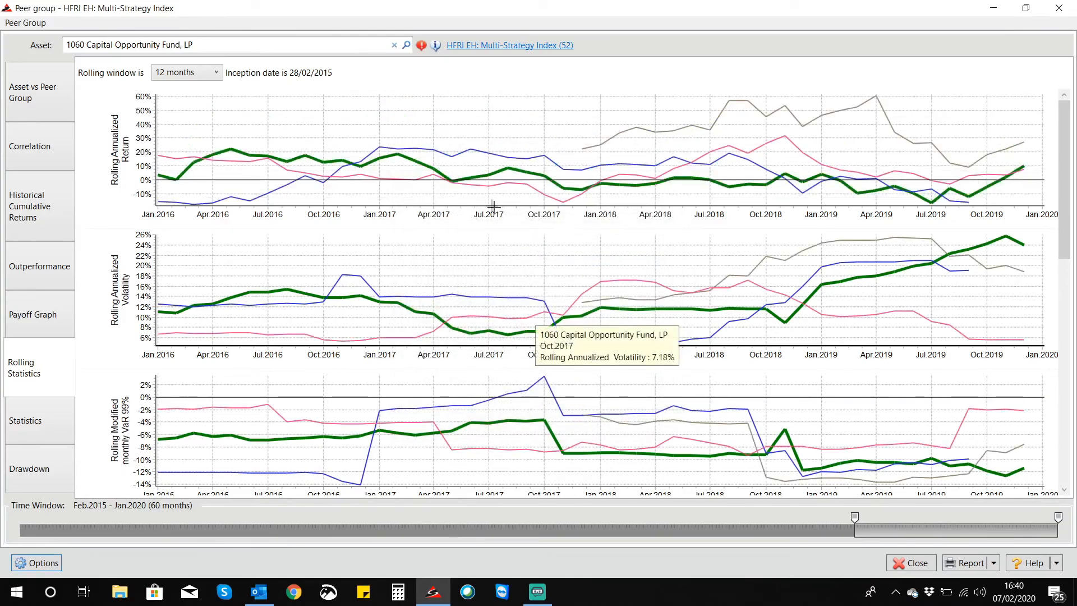